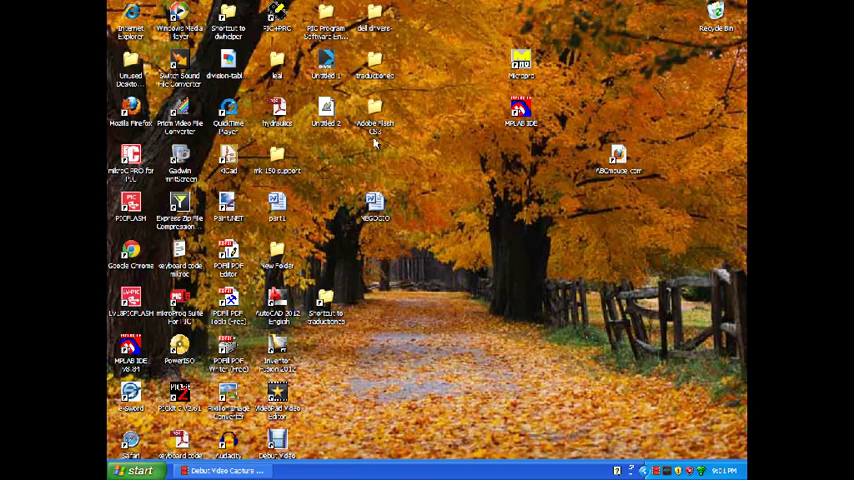
# Open the 'PIC Program Software English Version' folder and select the microbrn file.
pyautogui.doubleClick(337, 14)
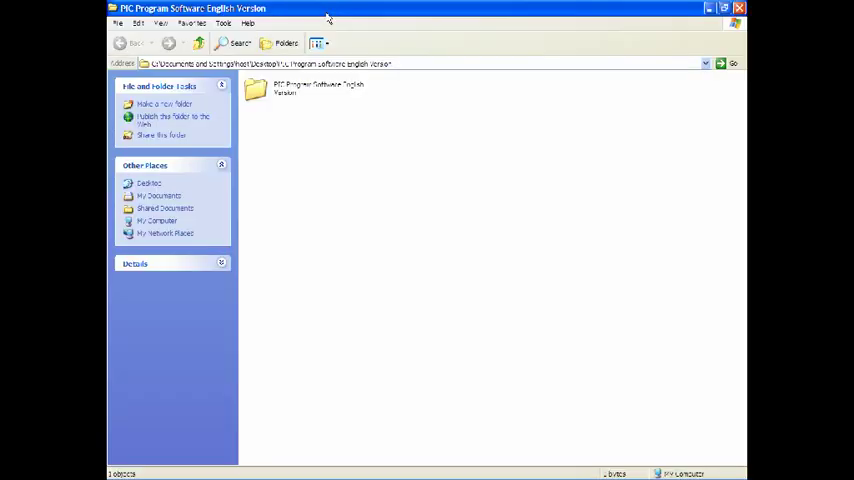
pyautogui.doubleClick(255, 90)
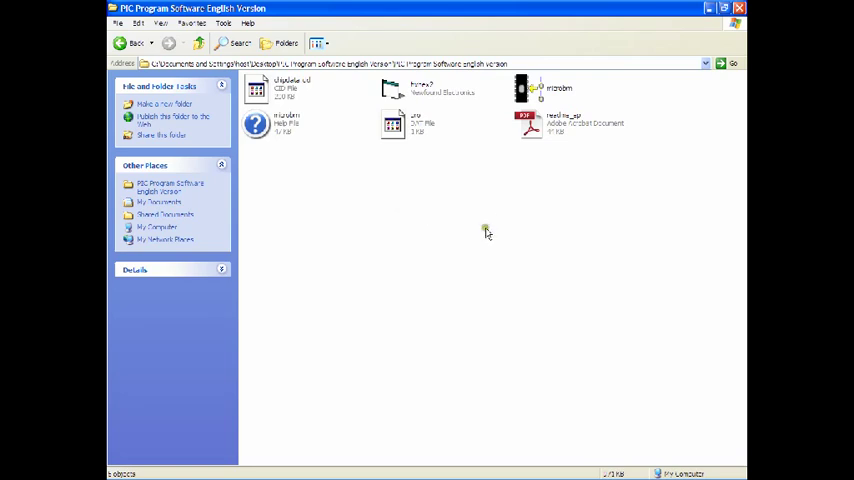
pyautogui.click(524, 90)
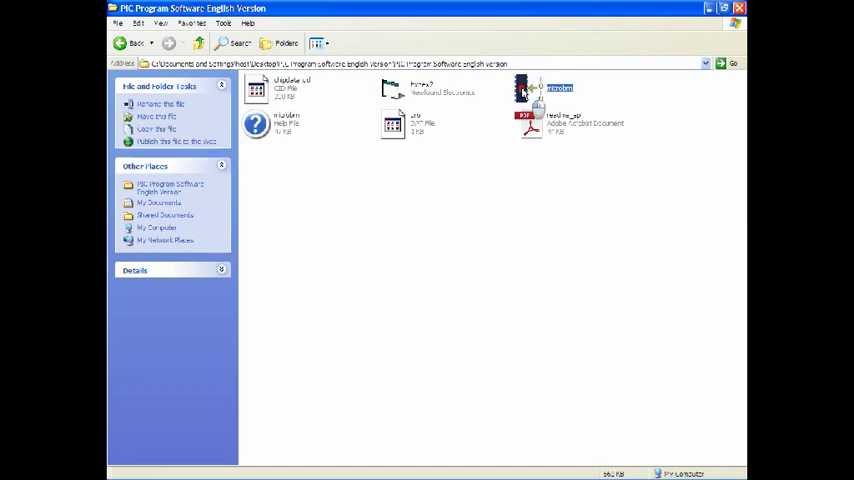
# Start microbrn with the 16F84A test hex file and dismiss the 'Reset failed' error.
pyautogui.doubleClick(524, 90)
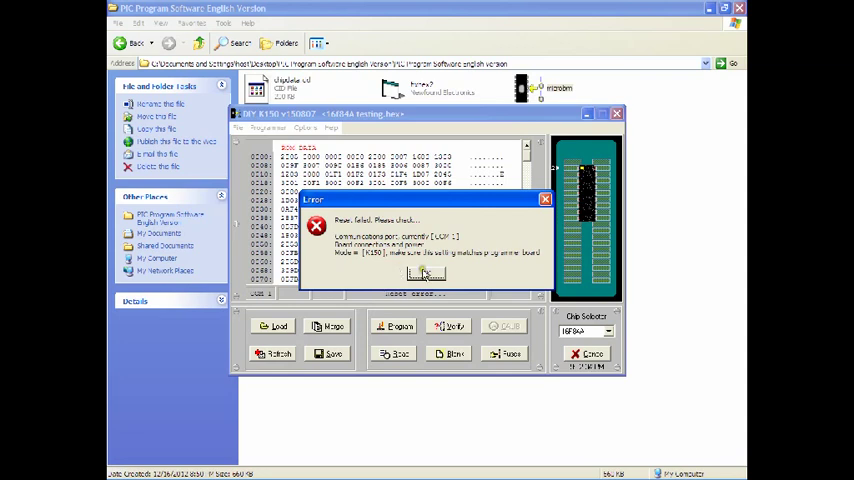
pyautogui.click(425, 273)
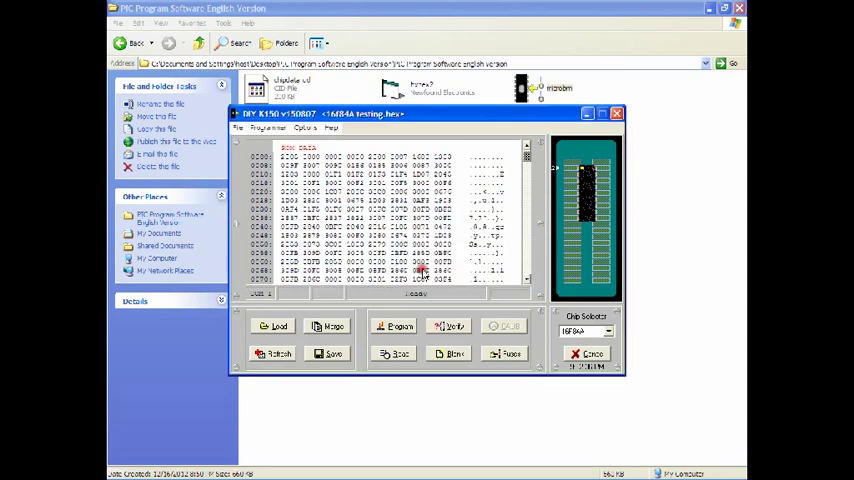
# Set the communications port to 3 and dismiss the COM port access error.
pyautogui.click(240, 128)
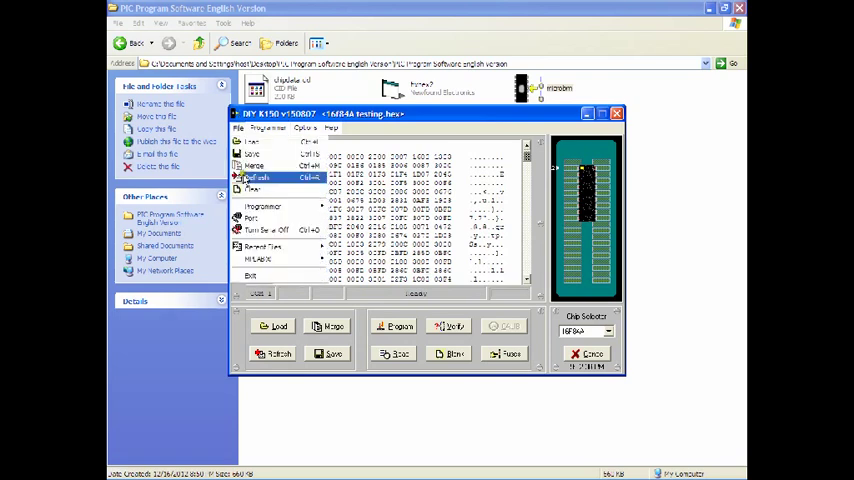
pyautogui.click(262, 214)
pyautogui.write('3')
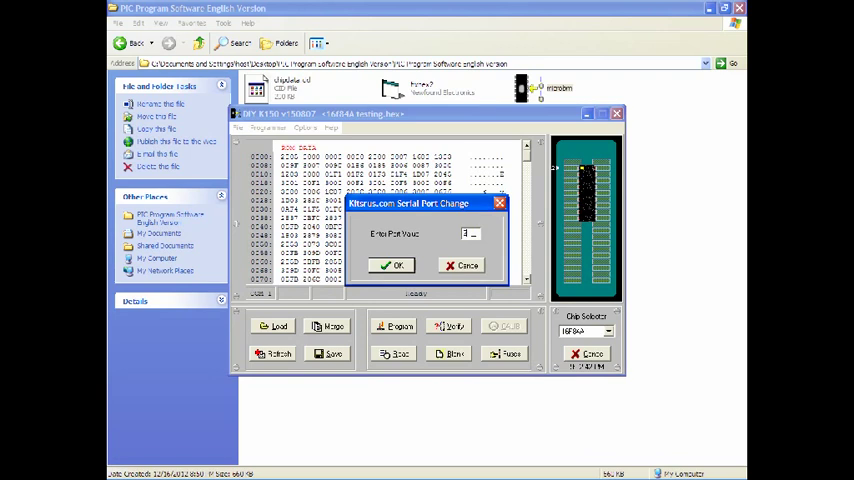
pyautogui.press('Return')
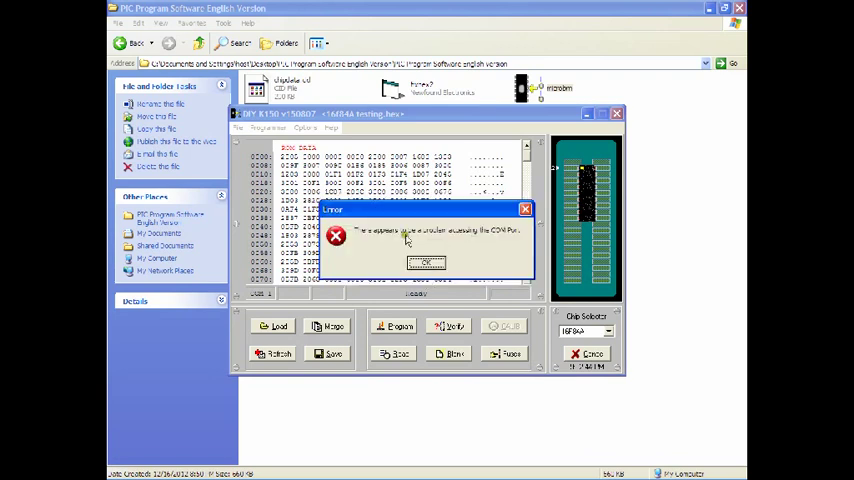
pyautogui.click(426, 262)
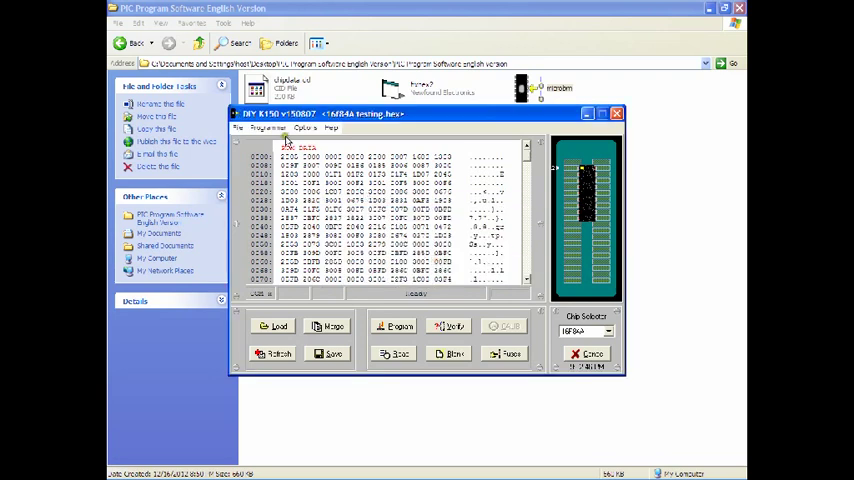
# Reconfirm the current port setting and dismiss the resulting error.
pyautogui.click(238, 128)
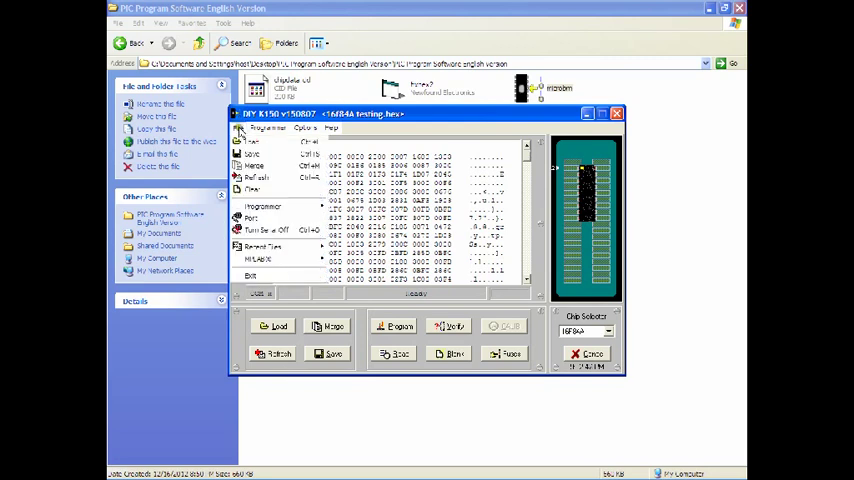
pyautogui.click(288, 219)
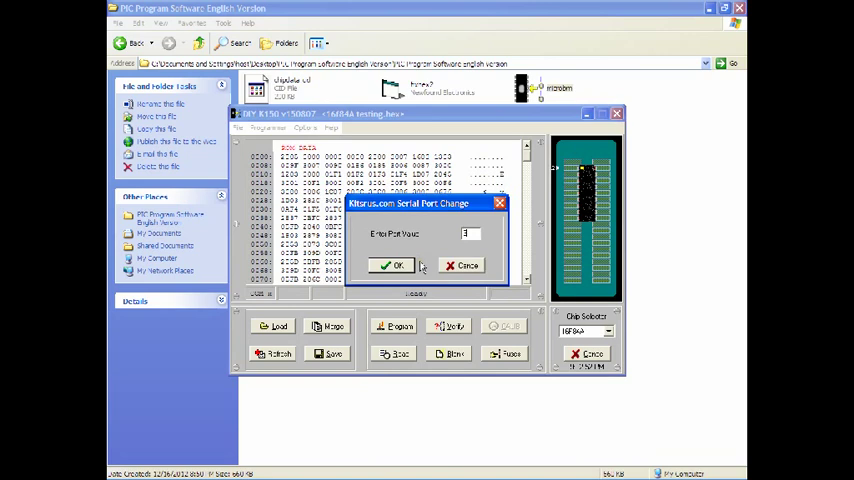
pyautogui.click(395, 265)
pyautogui.click(420, 263)
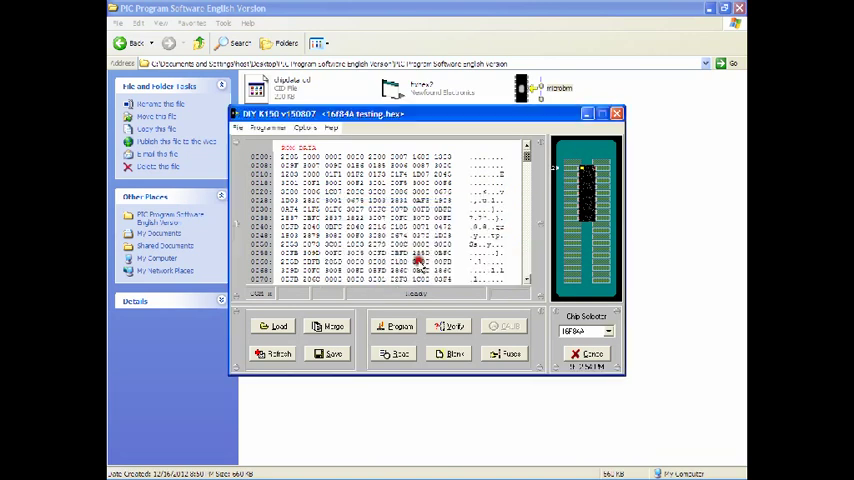
# Switch the communications port back to 1.
pyautogui.click(237, 129)
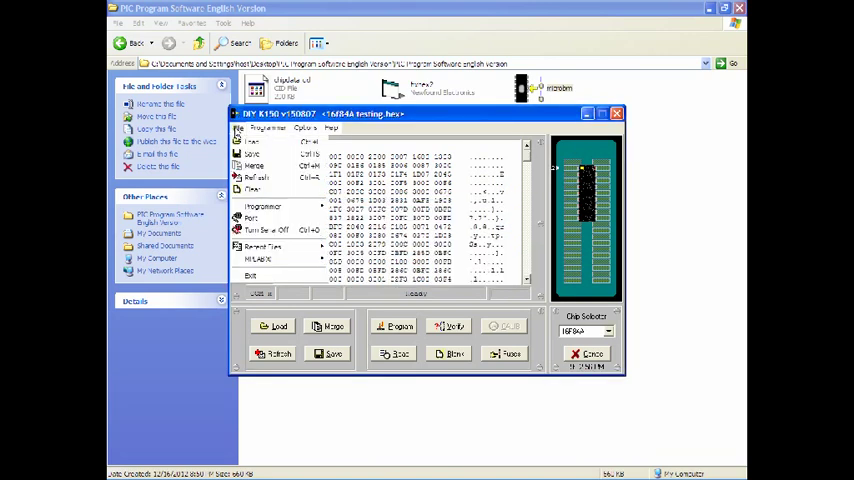
pyautogui.click(252, 218)
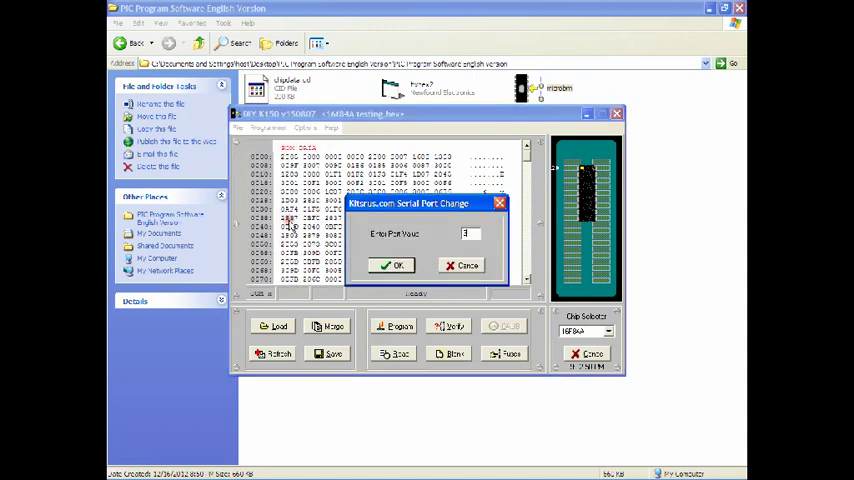
pyautogui.write('1')
pyautogui.press('Return')
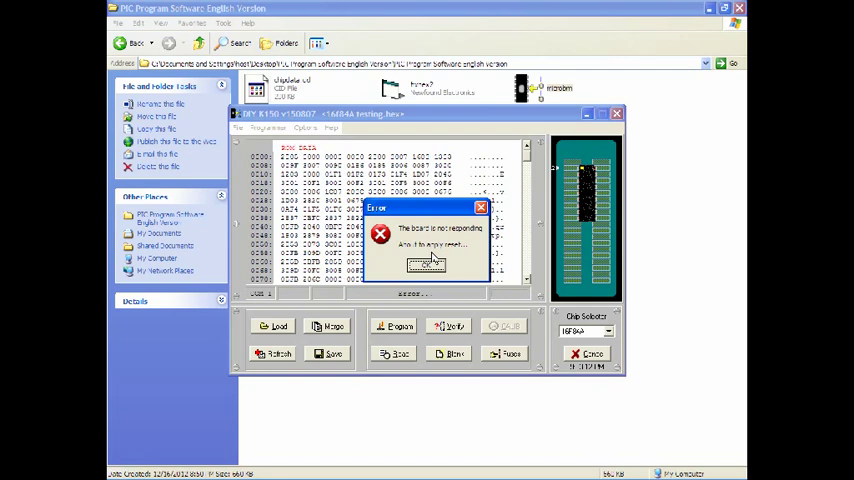
# Dismiss the board-not-responding error, then close DIY K150 and the program software folder.
pyautogui.click(431, 258)
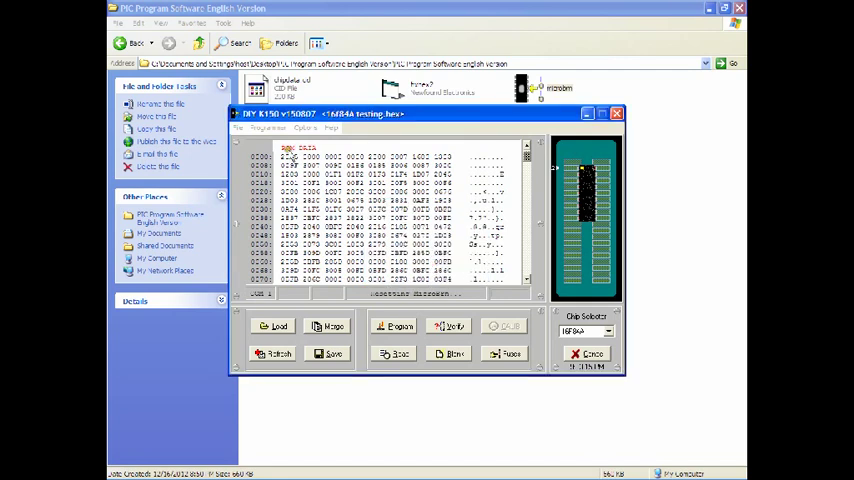
pyautogui.click(616, 113)
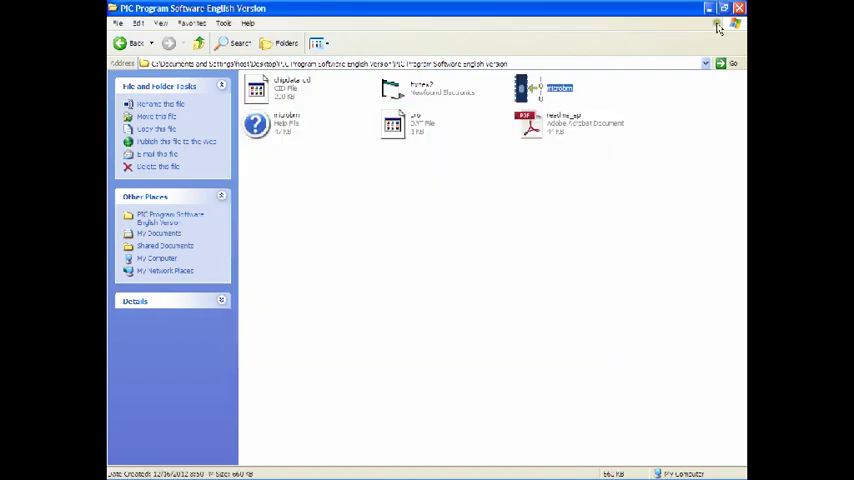
pyautogui.click(708, 8)
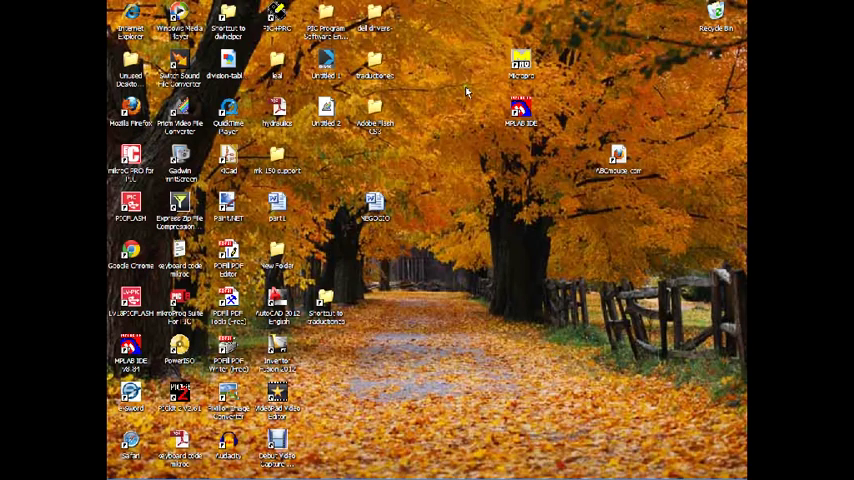